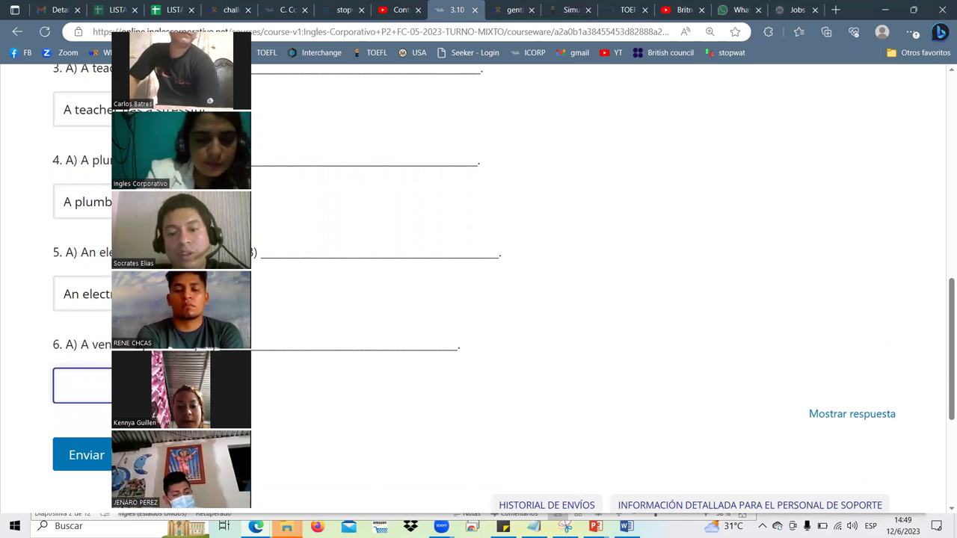
# Complete item 6 of the knowledge check with the rewritten vendor sentence and submit the answers
pyautogui.write('endo')
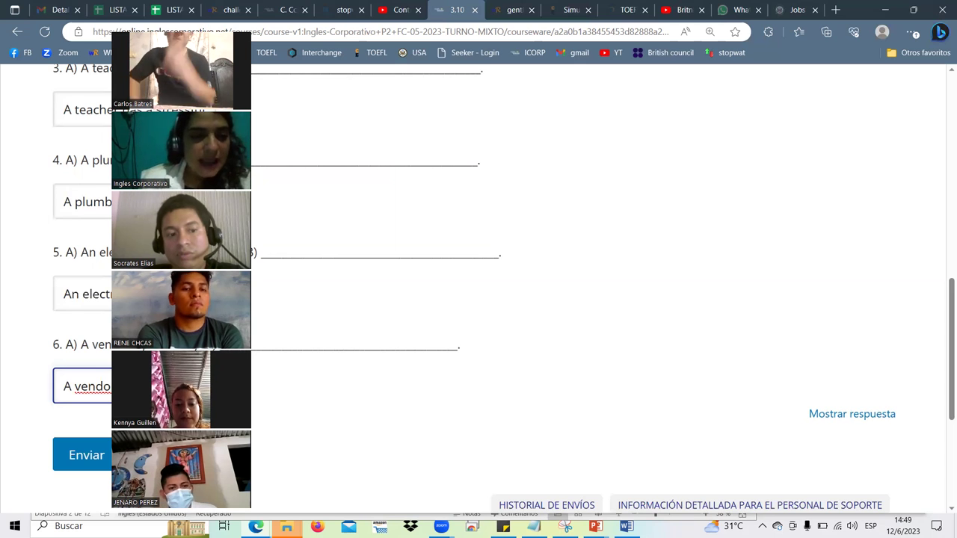
pyautogui.write('s')
pyautogui.press('Return')
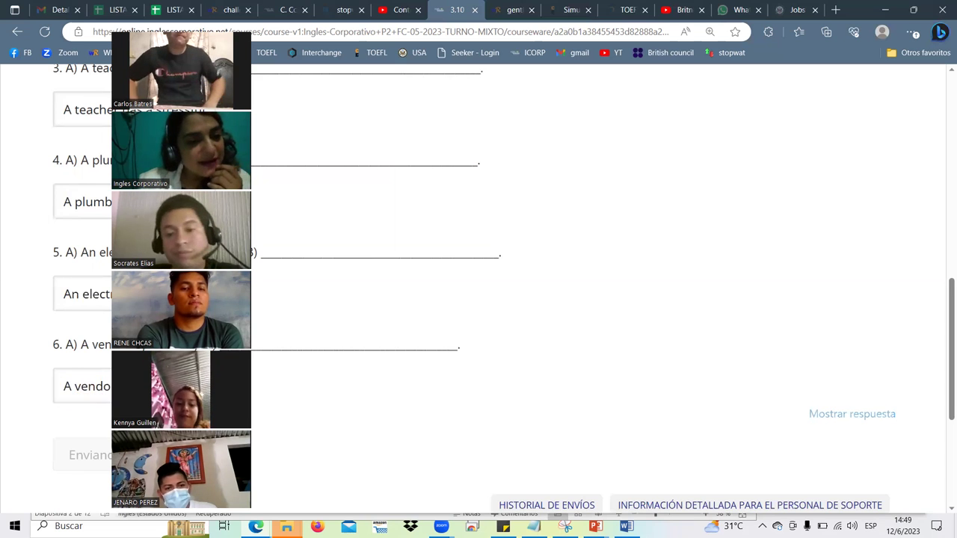
# Correct the plumber sentence in item 4 and resubmit the knowledge check
pyautogui.scroll(3, 104, 403)
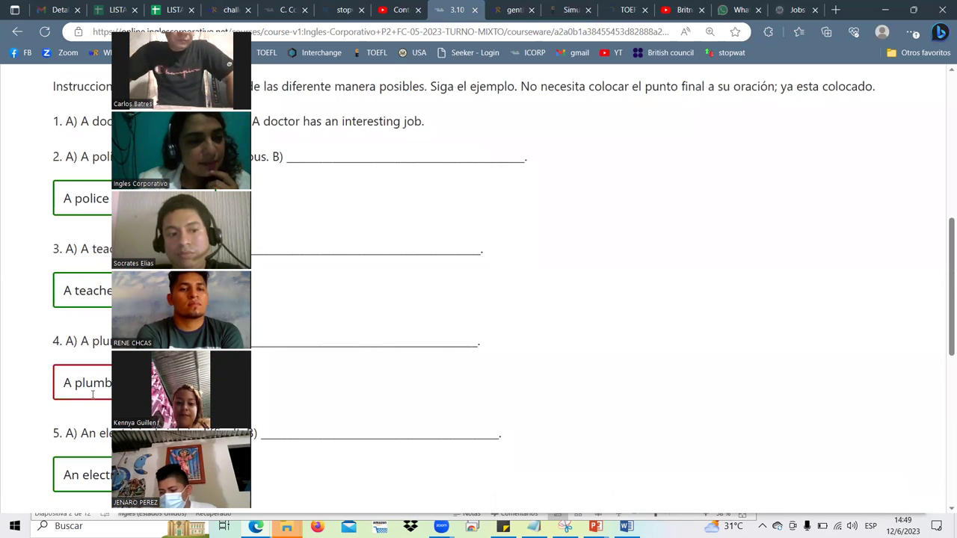
pyautogui.scroll(1, 106, 386)
pyautogui.click(106, 386)
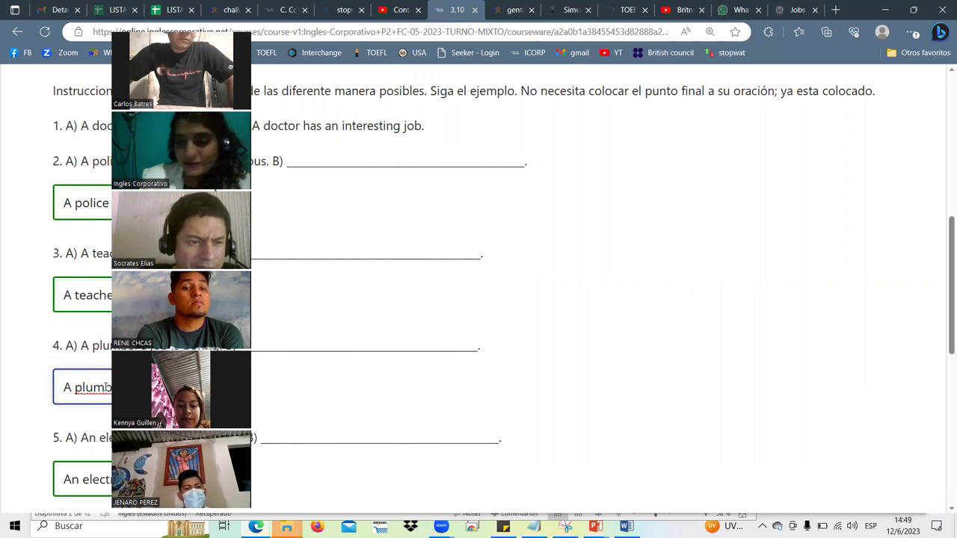
pyautogui.write('er')
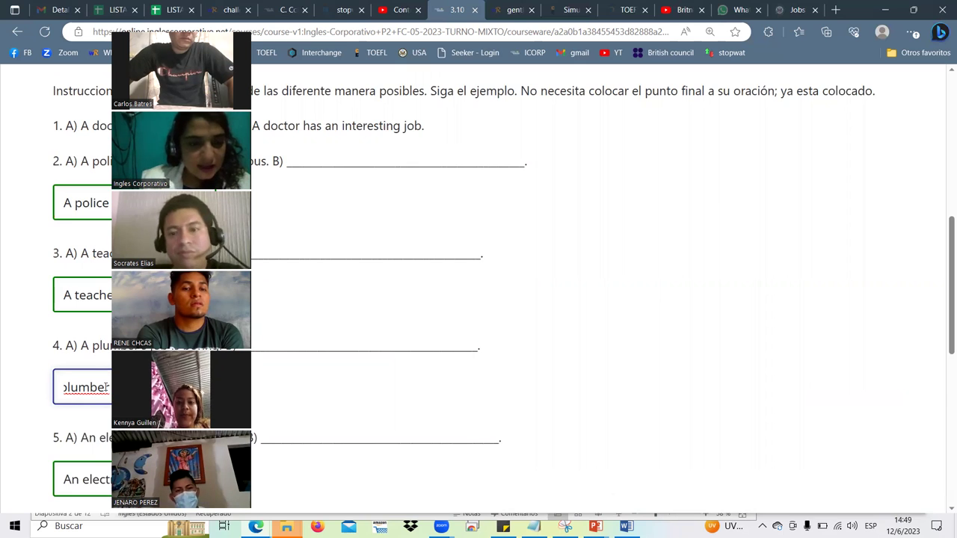
pyautogui.scroll(-2, 106, 387)
pyautogui.scroll(-2, 17, 387)
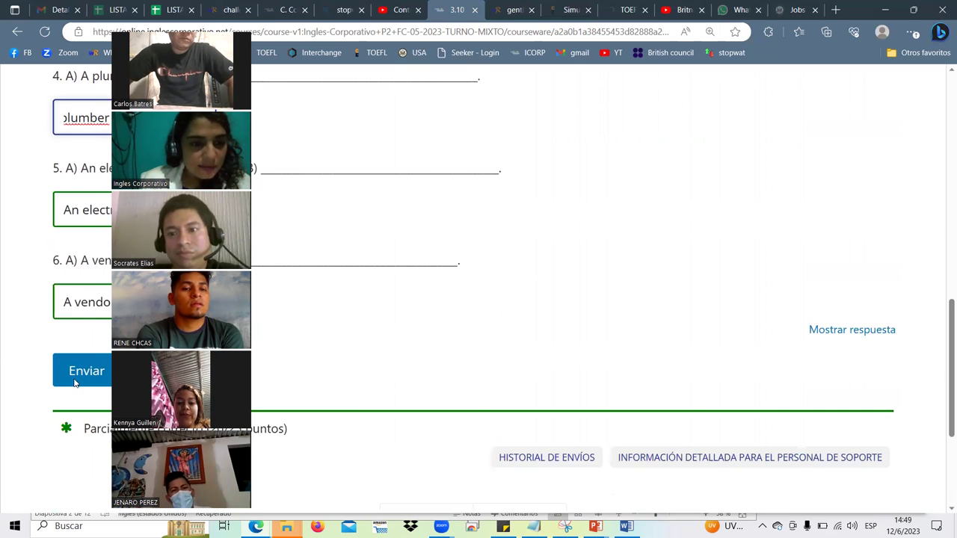
pyautogui.click(74, 382)
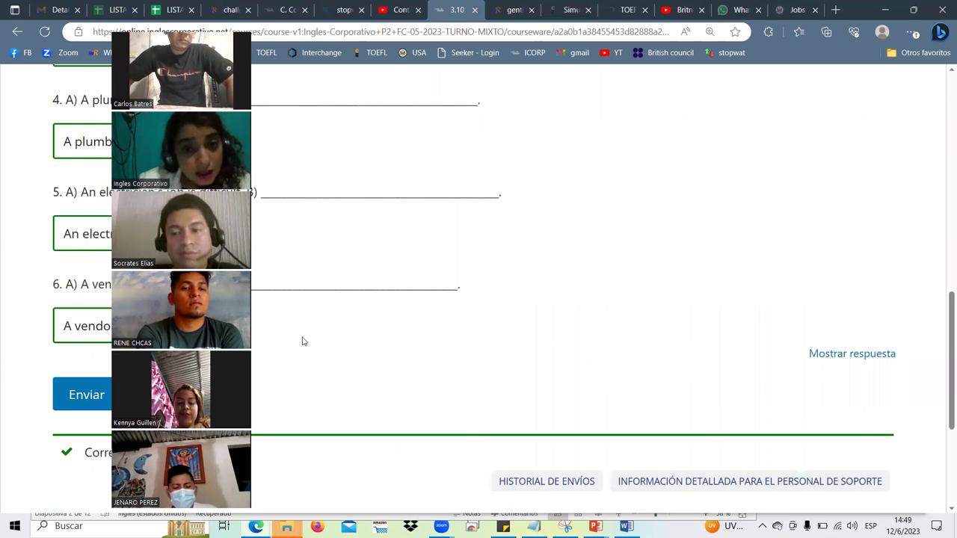
pyautogui.scroll(7, 302, 340)
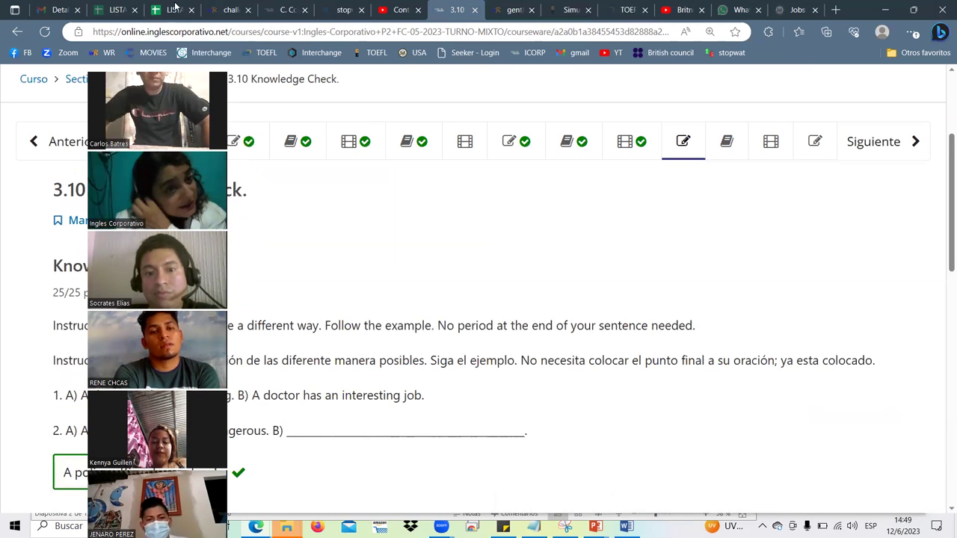
# Switch to the Google Sheets attendance list and hide columns U to AK on the P2-12-TURNO-B group's sheet
pyautogui.click(122, 12)
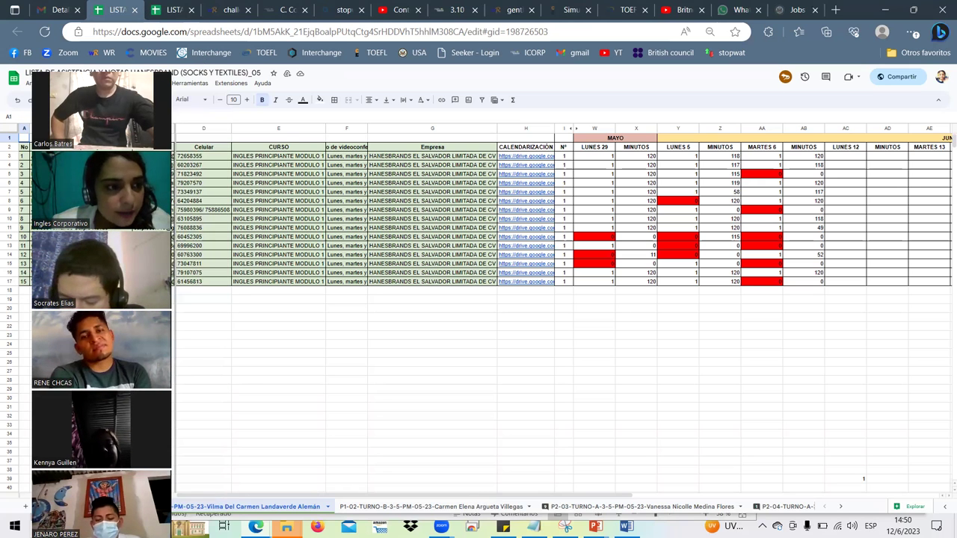
pyautogui.click(154, 9)
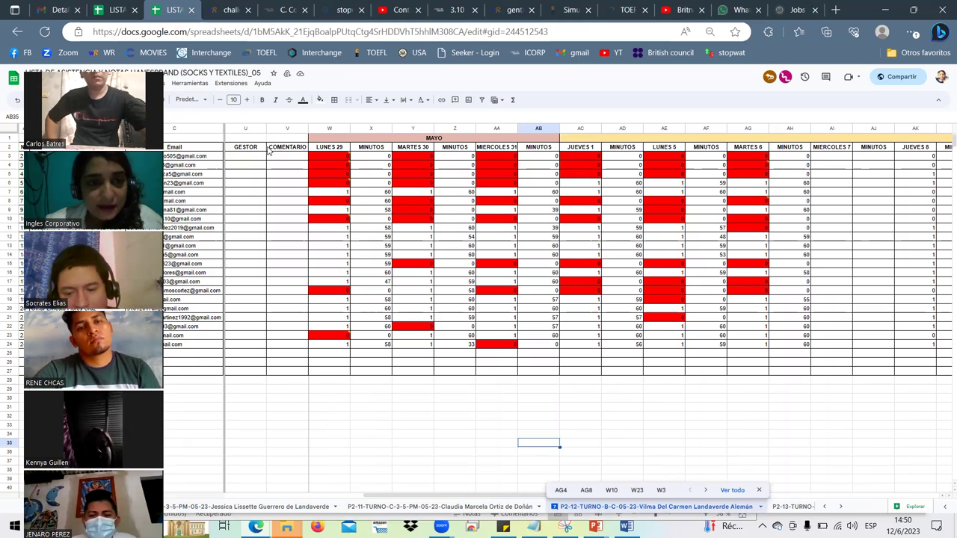
pyautogui.moveTo(253, 128); pyautogui.dragTo(496, 129)
pyautogui.moveTo(607, 224)
pyautogui.mouseDown()
pyautogui.moveTo(790, 164)
pyautogui.moveTo(828, 124)
pyautogui.mouseUp()
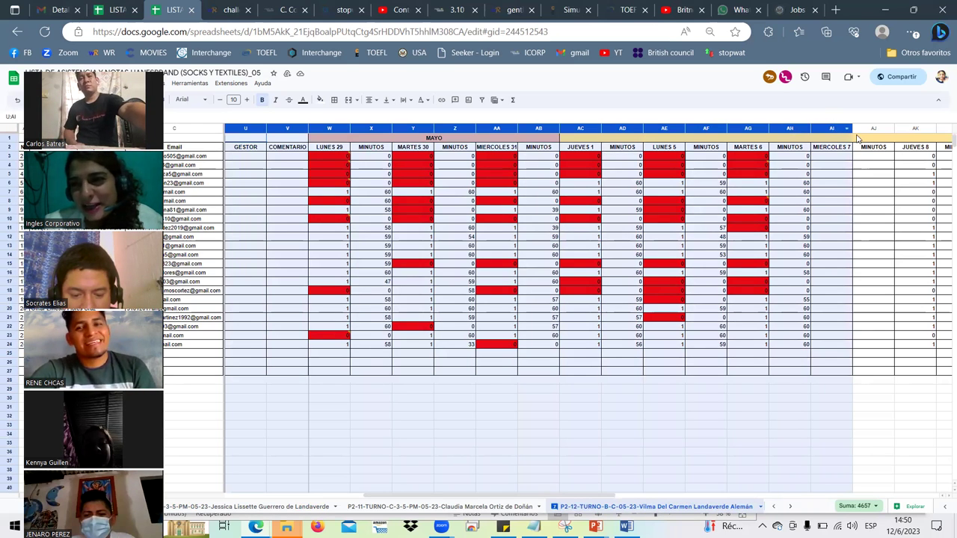
pyautogui.moveTo(912, 139); pyautogui.dragTo(914, 139)
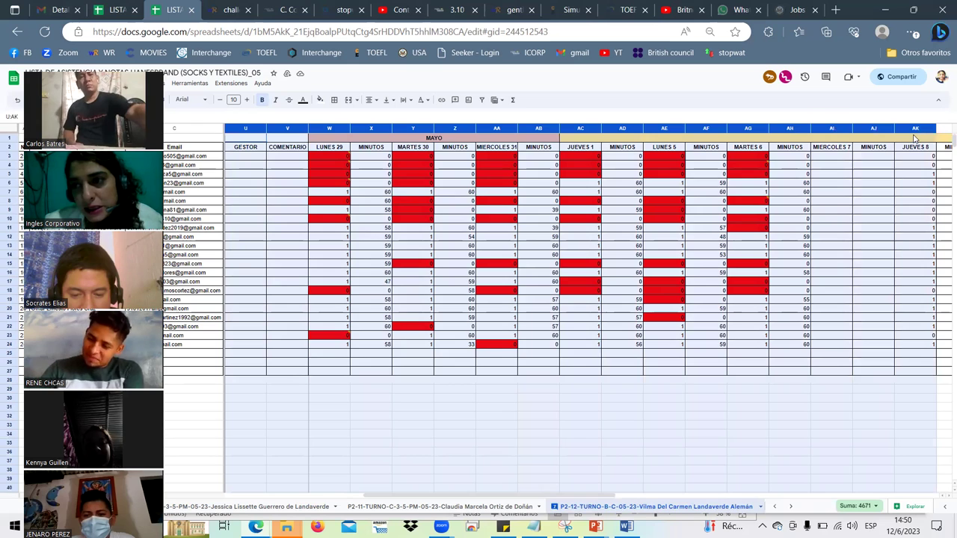
pyautogui.rightClick(865, 176)
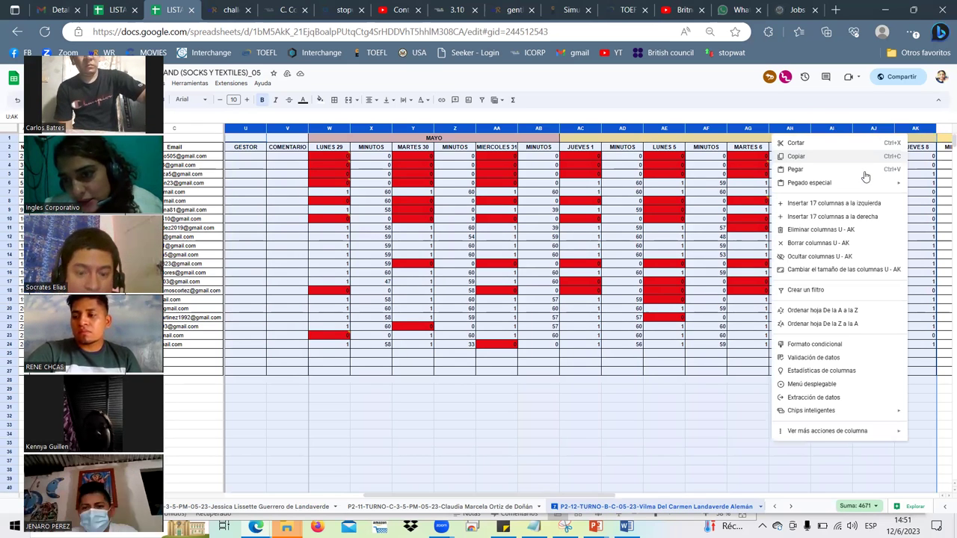
pyautogui.click(825, 253)
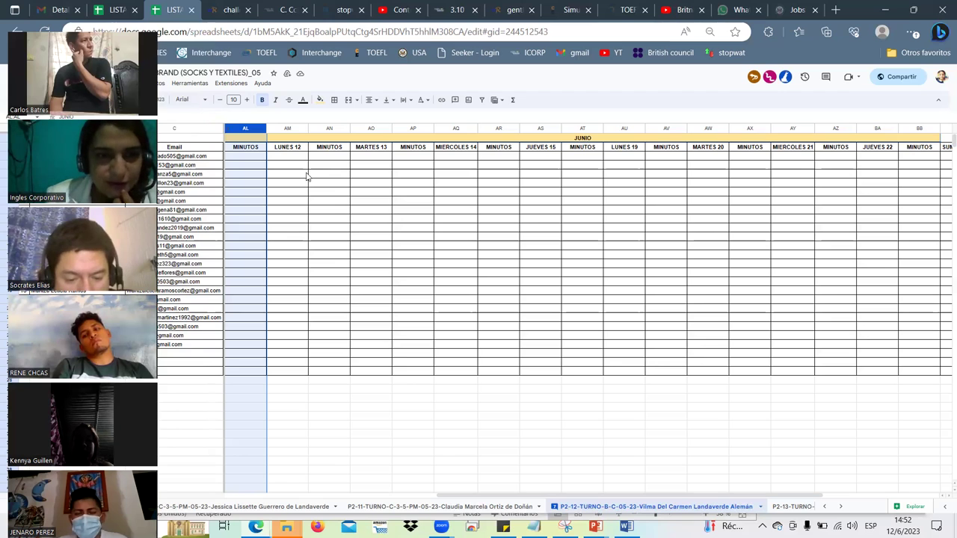
# Enter the LUNES 12 attendance for the first five students in AM3:AM7 as 0, 0, 0, 1, 1
pyautogui.click(287, 156)
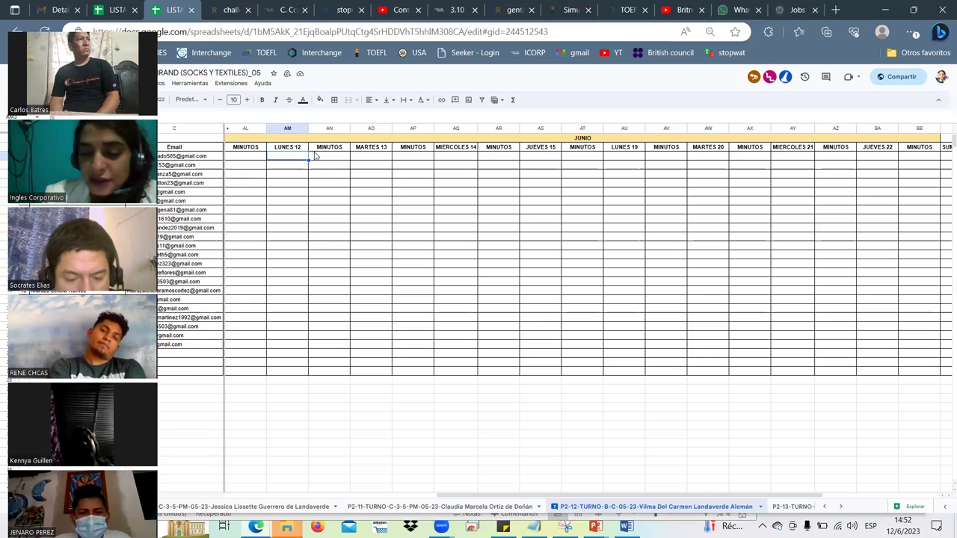
pyautogui.write('0')
pyautogui.press('Return')
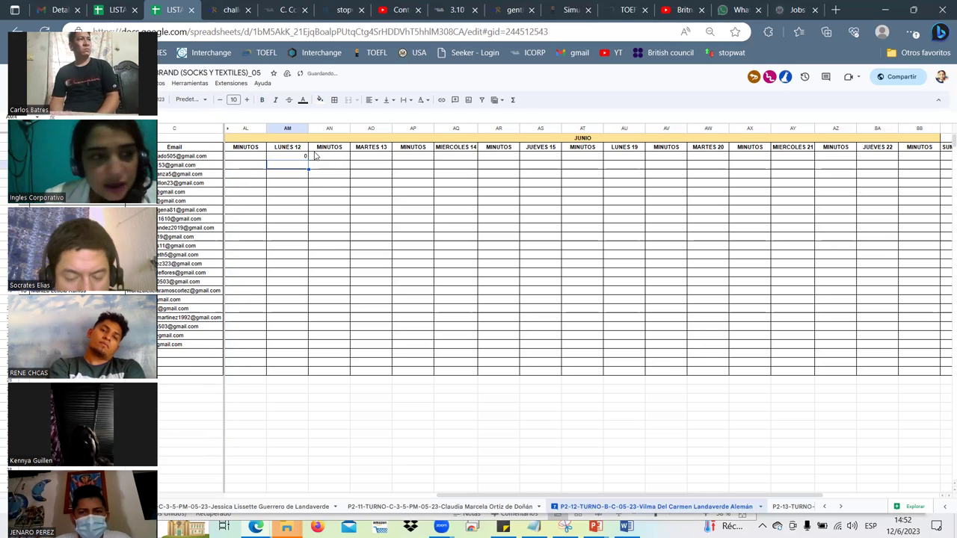
pyautogui.write('0')
pyautogui.press('Return')
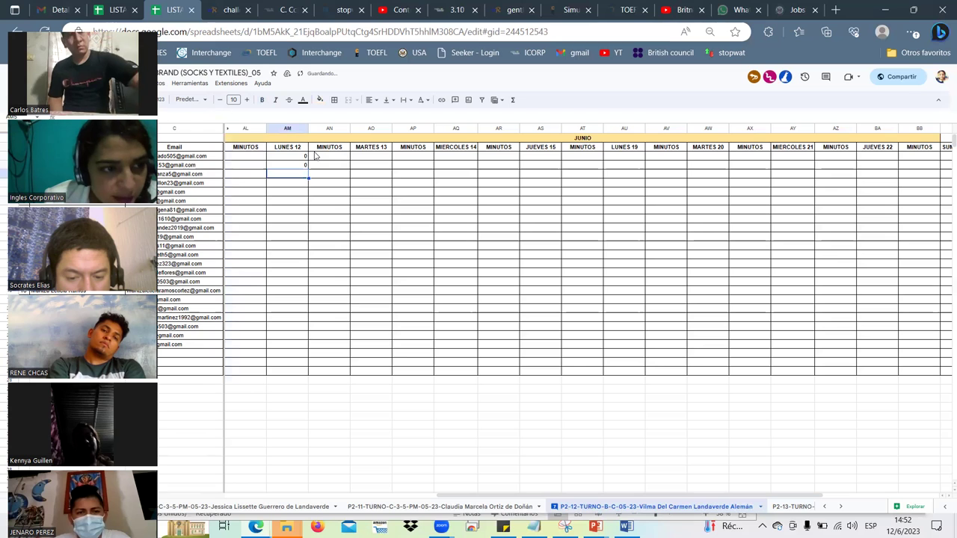
pyautogui.write('0')
pyautogui.press('Return')
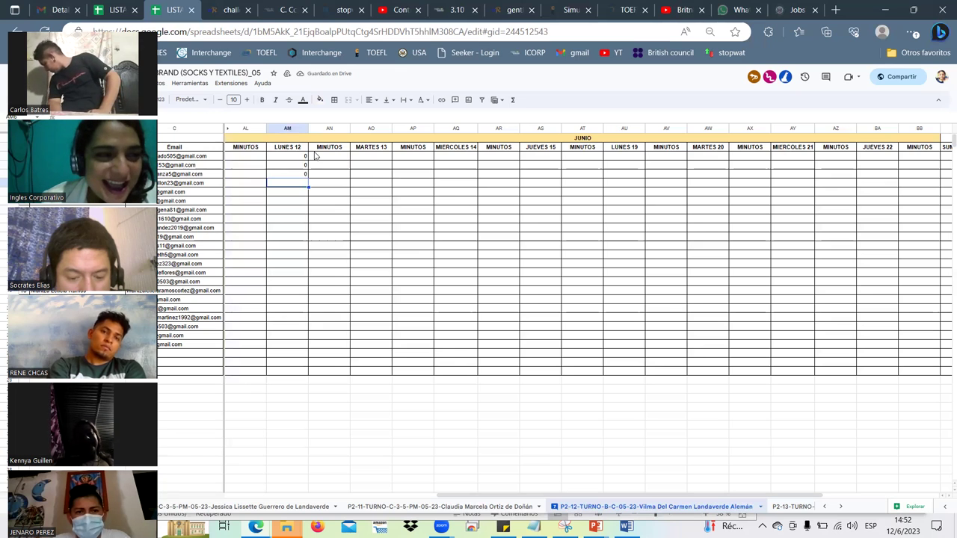
pyautogui.write('1')
pyautogui.press('Return')
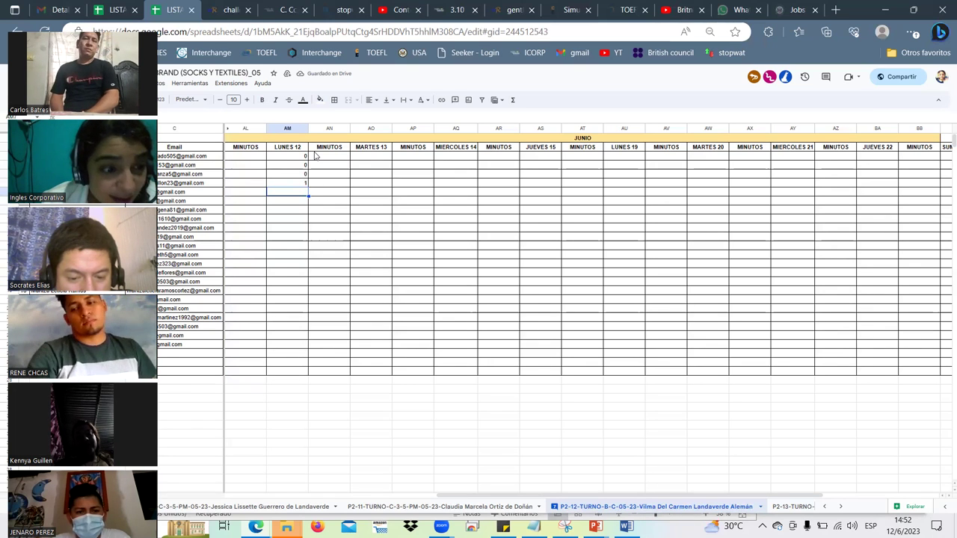
pyautogui.write('1')
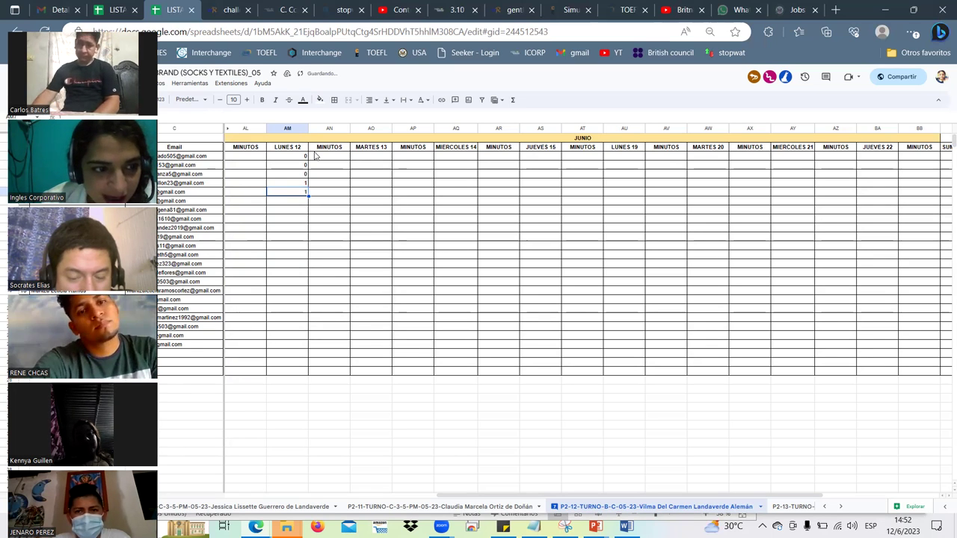
pyautogui.press('Return')
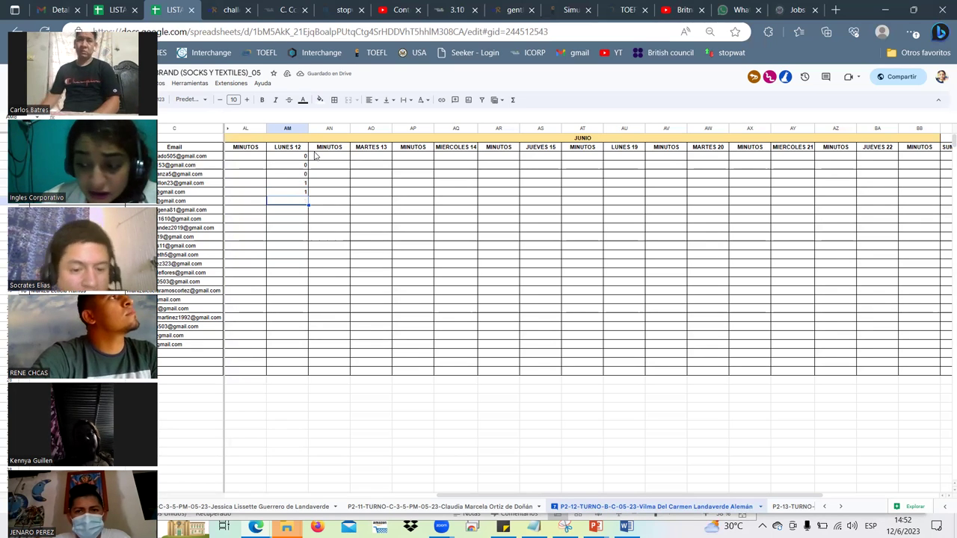
# Mark the four students in AM8:AM11 as absent on LUNES 12 with 0
pyautogui.write('0')
pyautogui.press('Return')
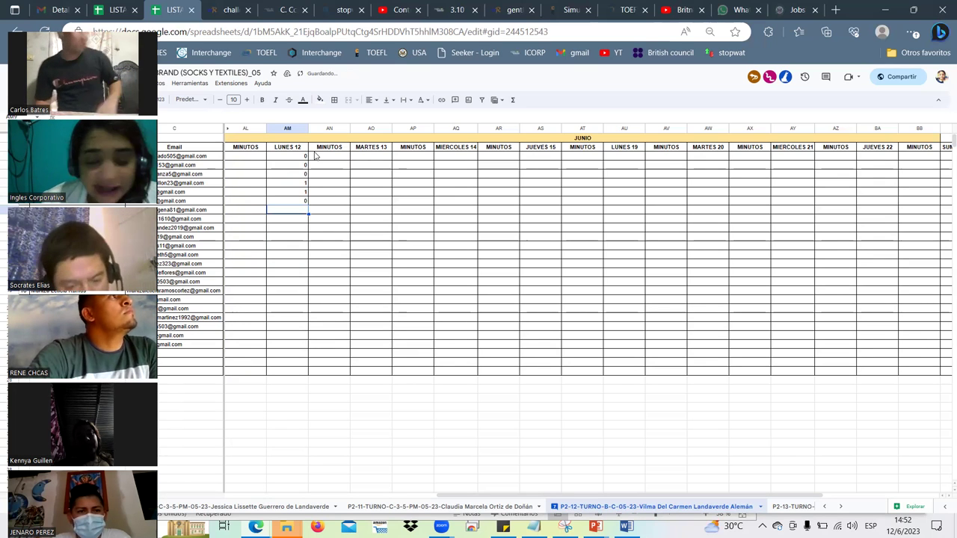
pyautogui.write('0')
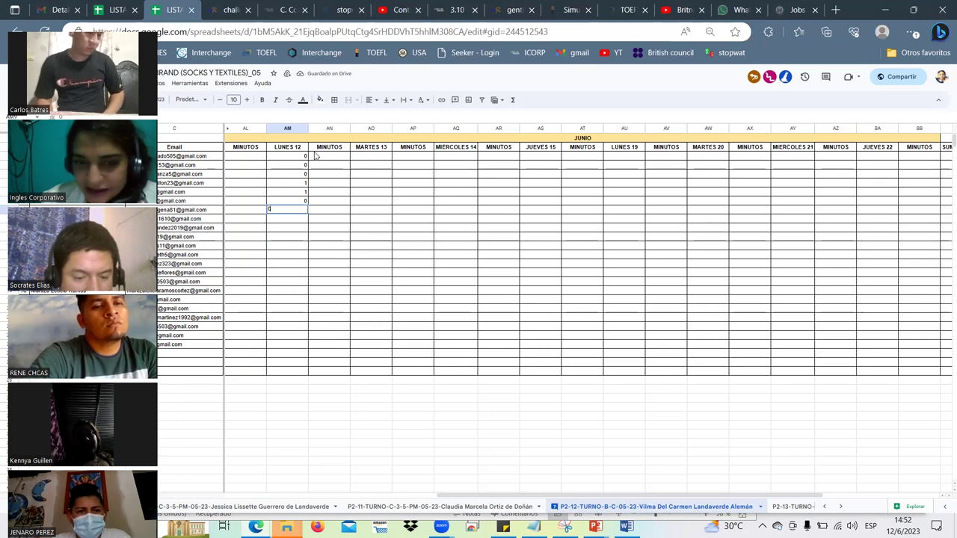
pyautogui.press('Return')
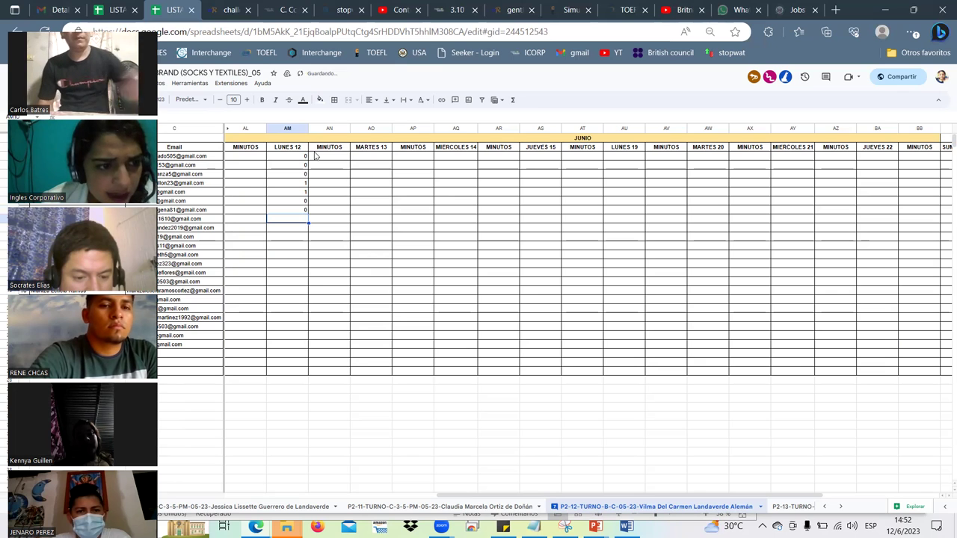
pyautogui.write('0')
pyautogui.press('Return')
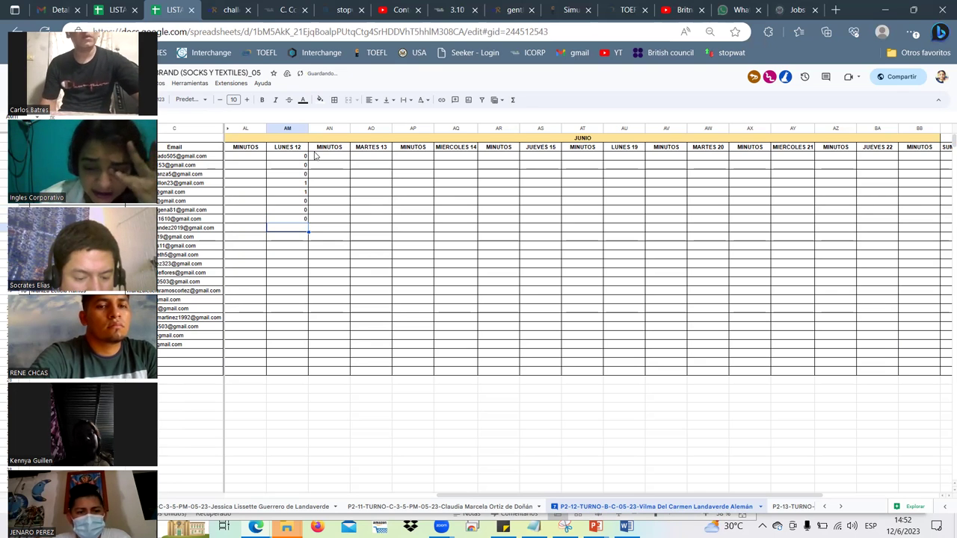
pyautogui.write('0')
pyautogui.press('Return')
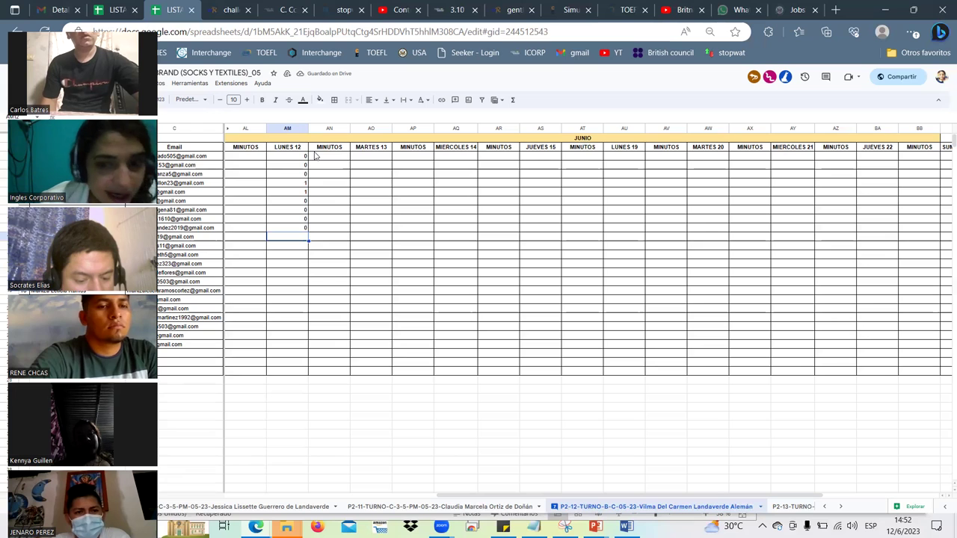
# Mark the three students in AM12:AM14 as present on LUNES 12 with 1
pyautogui.write('1')
pyautogui.press('Return')
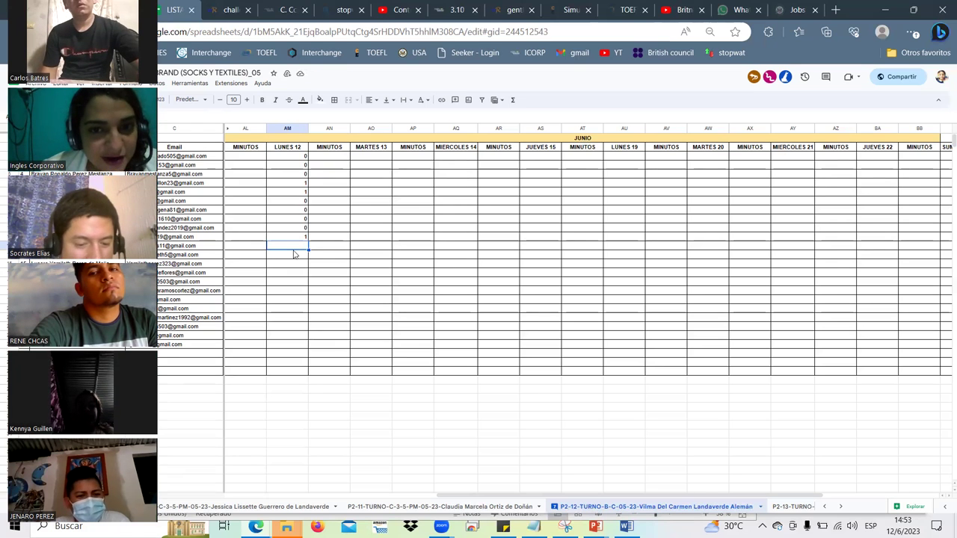
pyautogui.write('1')
pyautogui.press('Return')
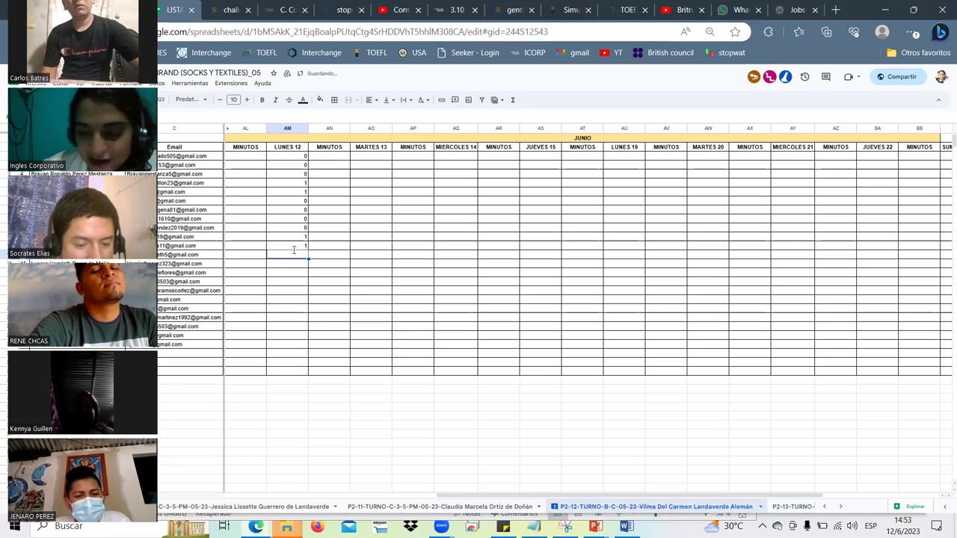
pyautogui.write('1')
pyautogui.press('Return')
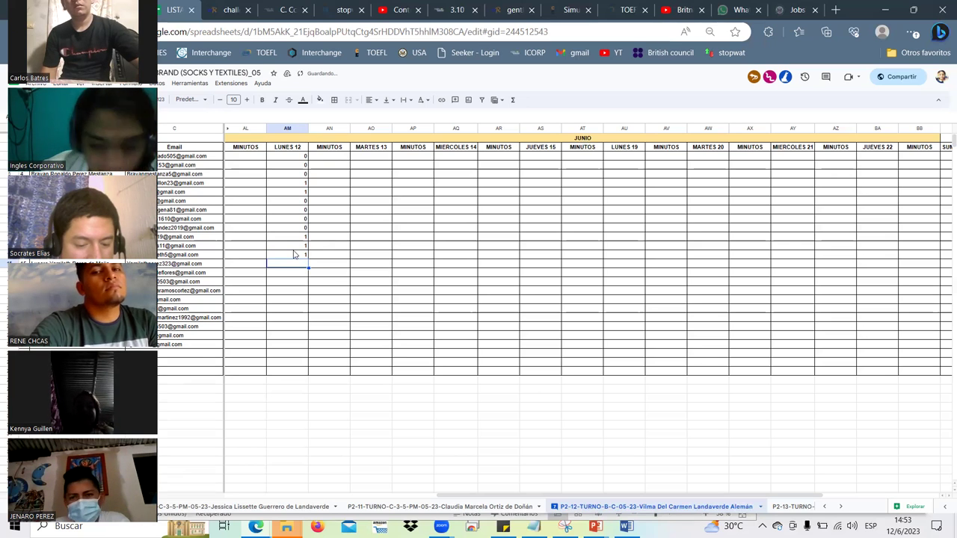
# Record the LUNES 12 attendance in AM15:AM18 as 0, 1, 1, 0
pyautogui.write('0')
pyautogui.press('Return')
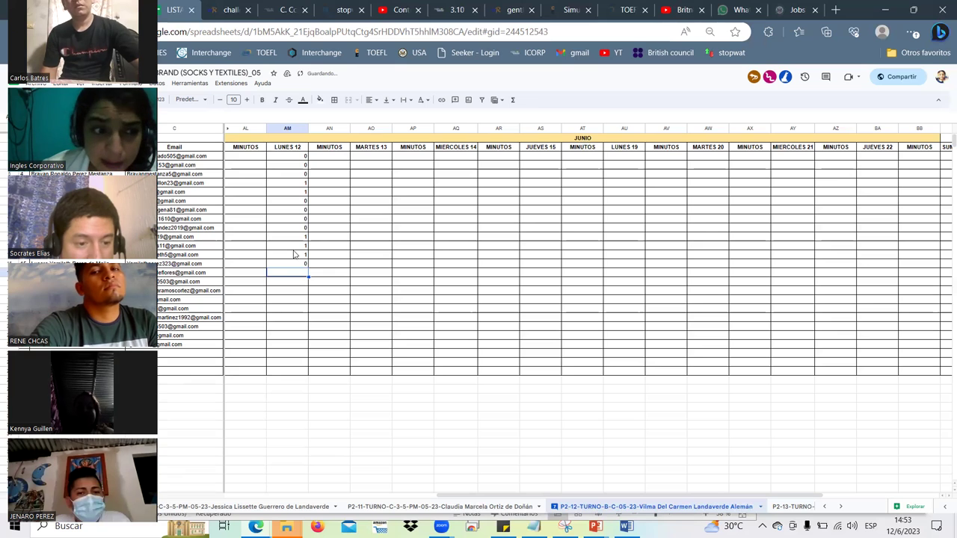
pyautogui.write('1')
pyautogui.press('Return')
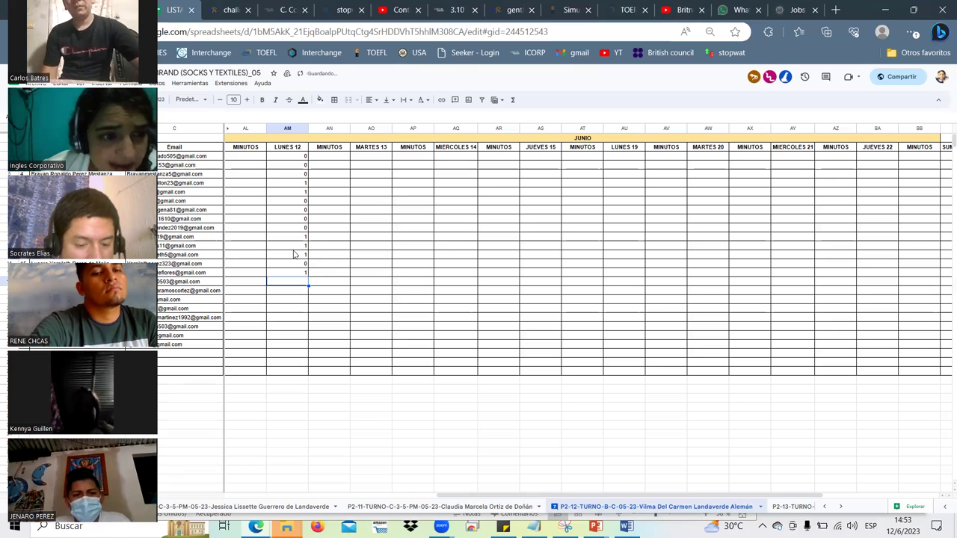
pyautogui.write('1')
pyautogui.press('Return')
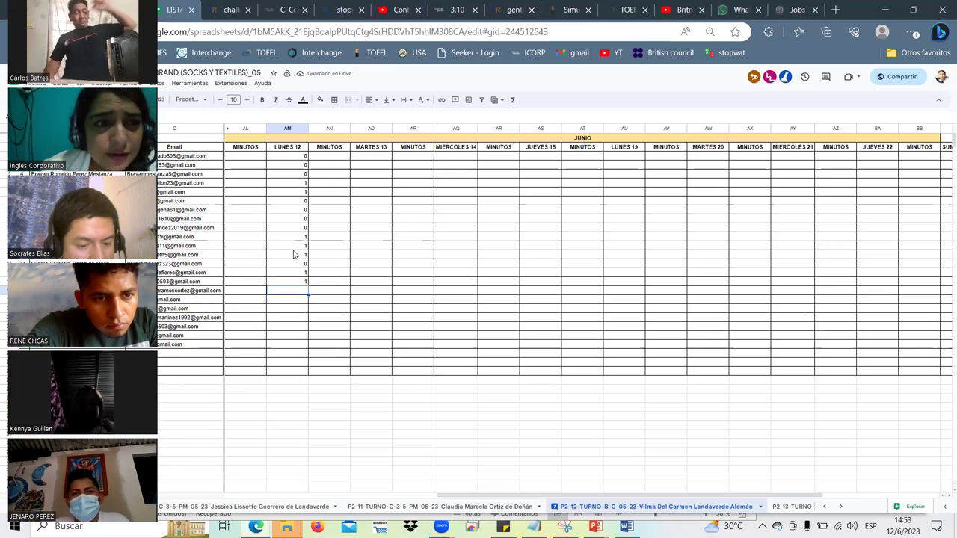
pyautogui.write('0')
pyautogui.press('Return')
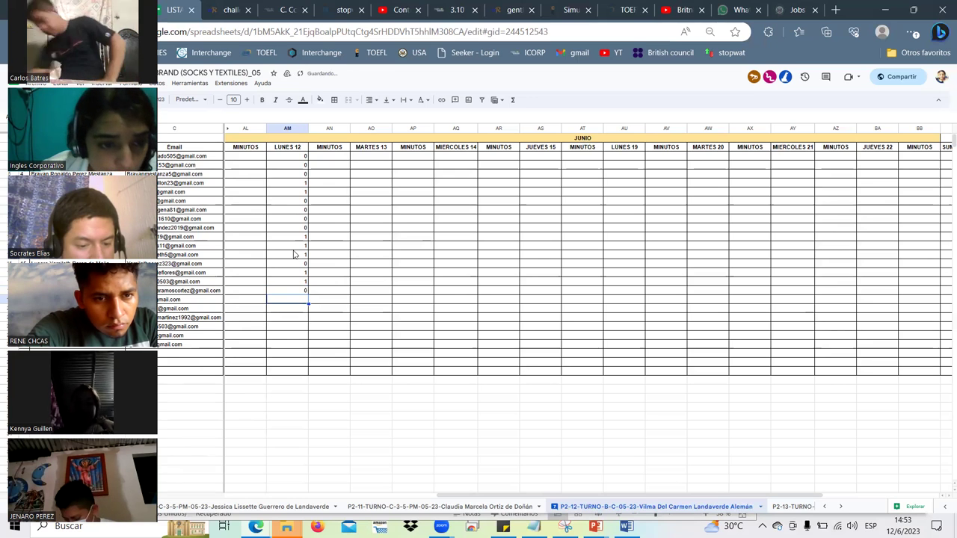
# Correct the LUNES 12 attendance in AM16 and AM17 to 0 and return to the next empty student row
pyautogui.press('Up')
pyautogui.press('Up')
pyautogui.press('Up')
pyautogui.write('0')
pyautogui.press('Return')
pyautogui.write('0')
pyautogui.press('Return')
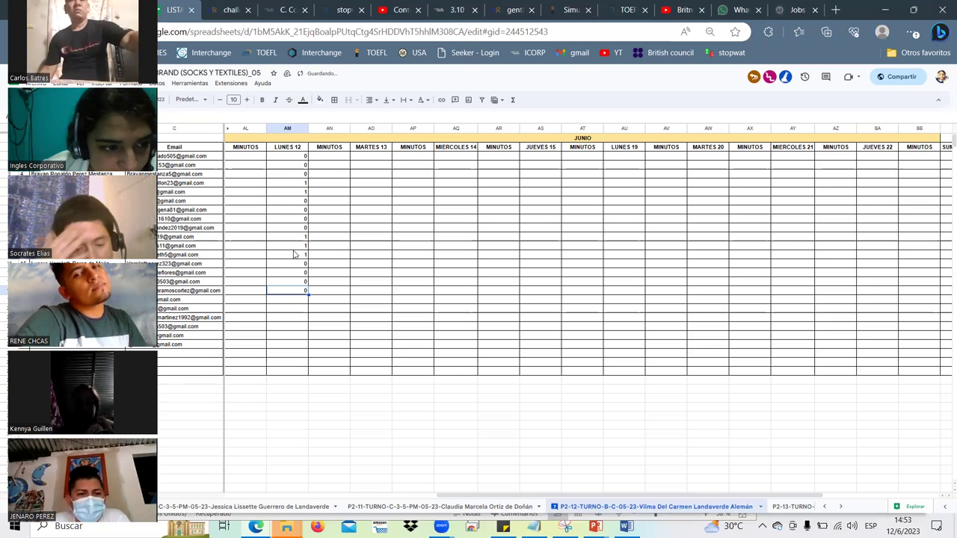
pyautogui.press('Return')
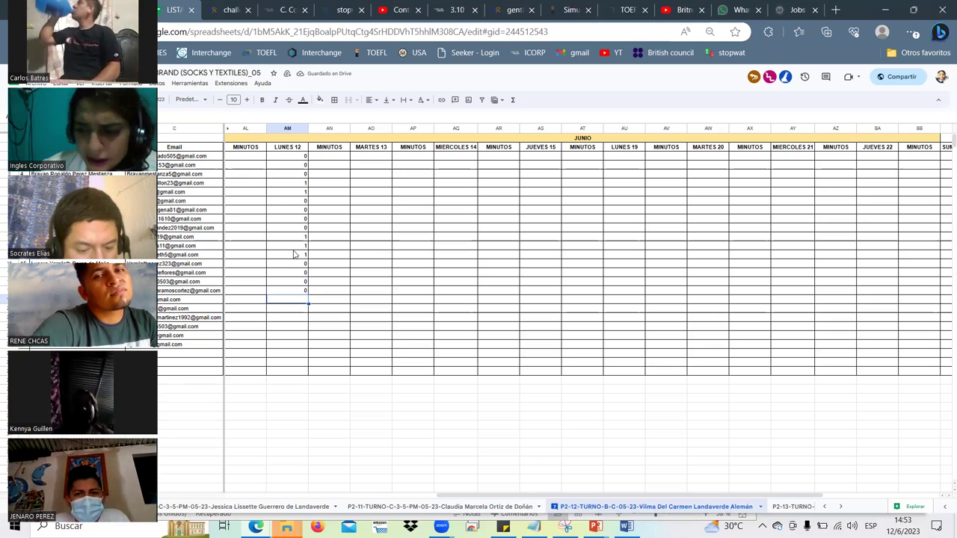
# Mark the two students in AM19 and AM20 as present on LUNES 12 with 1
pyautogui.write('1')
pyautogui.press('Return')
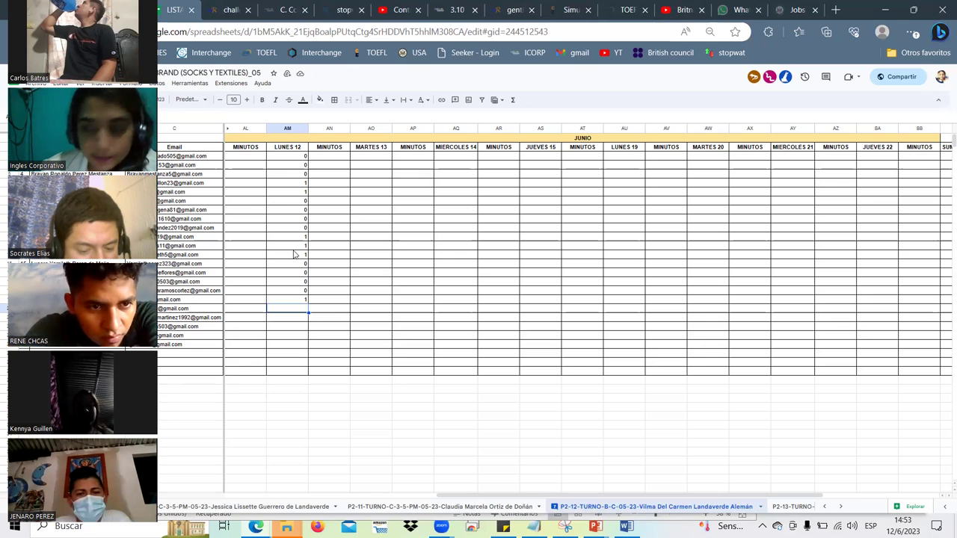
pyautogui.write('1')
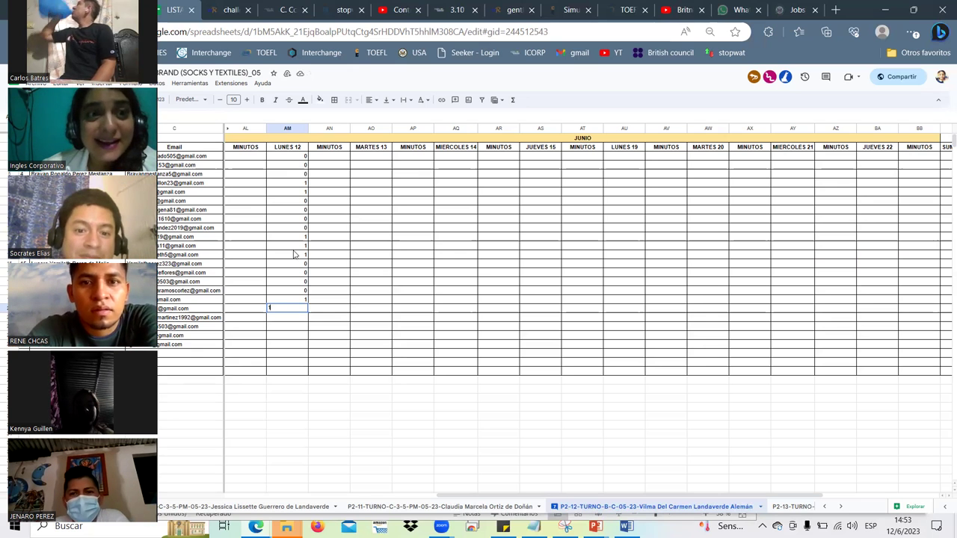
pyautogui.press('Return')
pyautogui.press('Up')
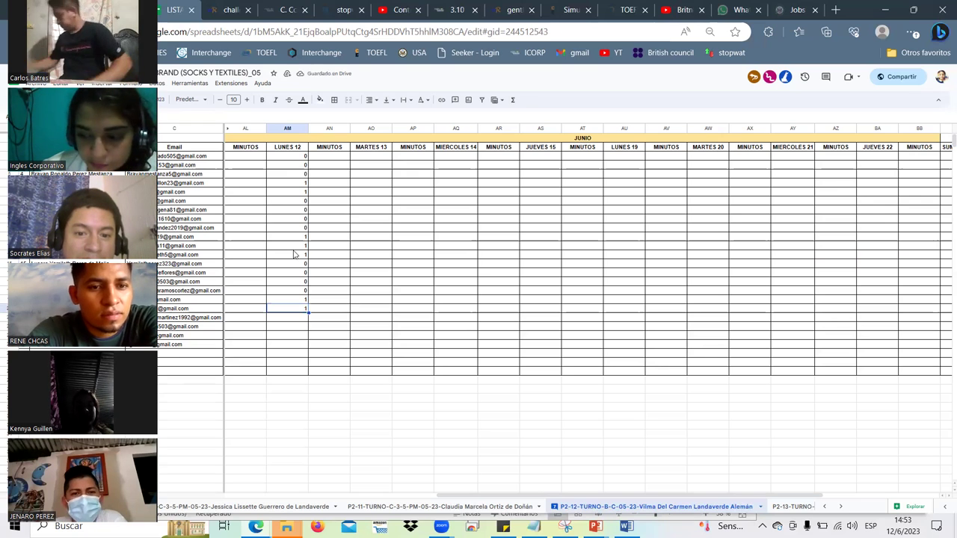
# Recheck the LUNES 12 entries in the rows above, and correct the attendance in AM19 and AM20 to 0
pyautogui.press('Up')
pyautogui.press('Up')
pyautogui.press('Up')
pyautogui.press('Up')
pyautogui.press('Up')
pyautogui.press('Up')
pyautogui.press('Up')
pyautogui.press('Down')
pyautogui.press('Down')
pyautogui.press('Down')
pyautogui.press('Down')
pyautogui.press('Up')
pyautogui.press('Up')
pyautogui.press('Up')
pyautogui.press('Down')
pyautogui.press('Down')
pyautogui.press('Down')
pyautogui.press('Down')
pyautogui.press('Down')
pyautogui.write('0')
pyautogui.press('Return')
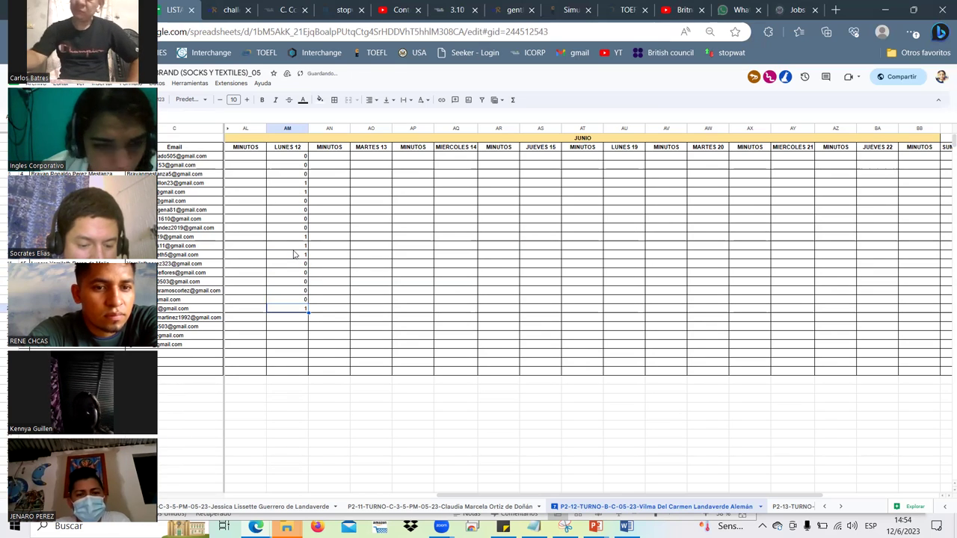
pyautogui.write('0')
pyautogui.press('Return')
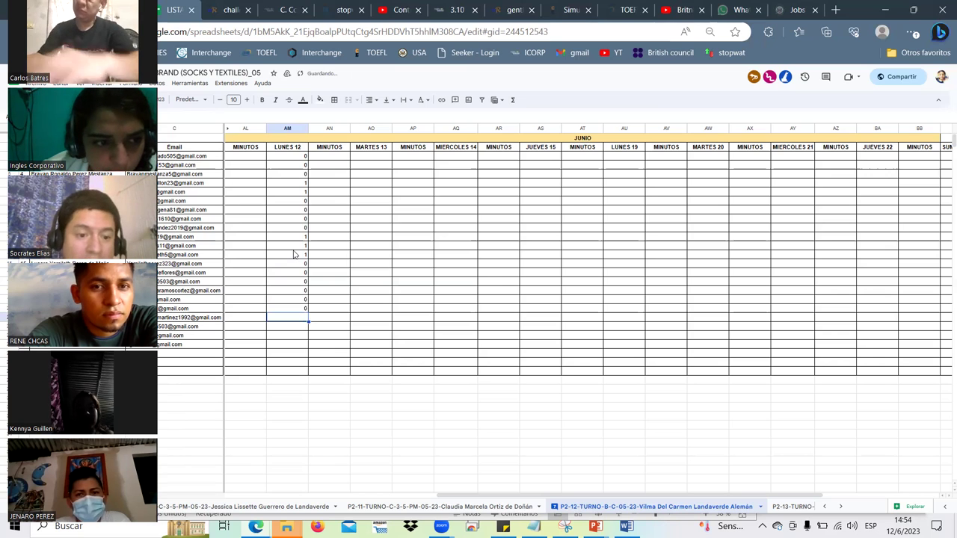
# Record the LUNES 12 attendance of the last four students in AM21:AM24 as 1, 1, 1, 0
pyautogui.write('1')
pyautogui.press('Return')
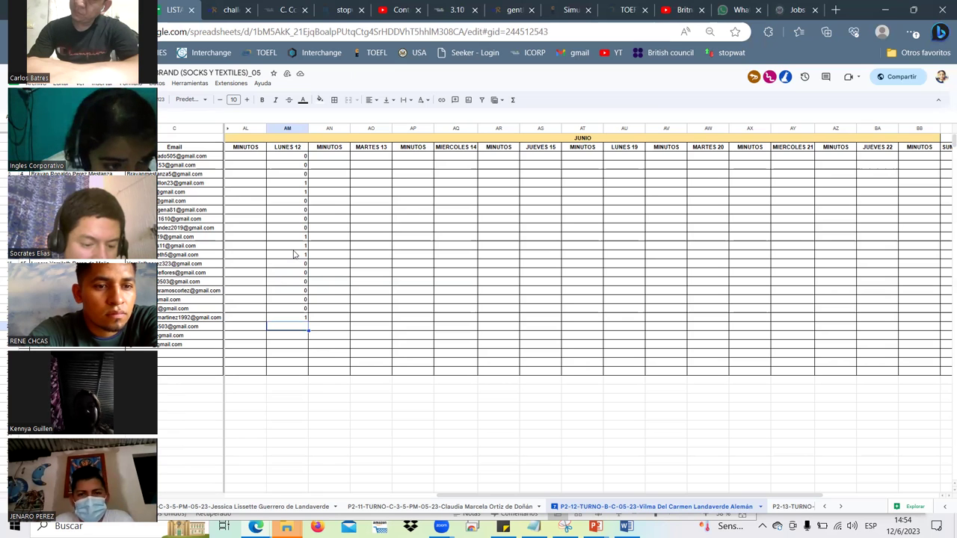
pyautogui.write('1')
pyautogui.press('Return')
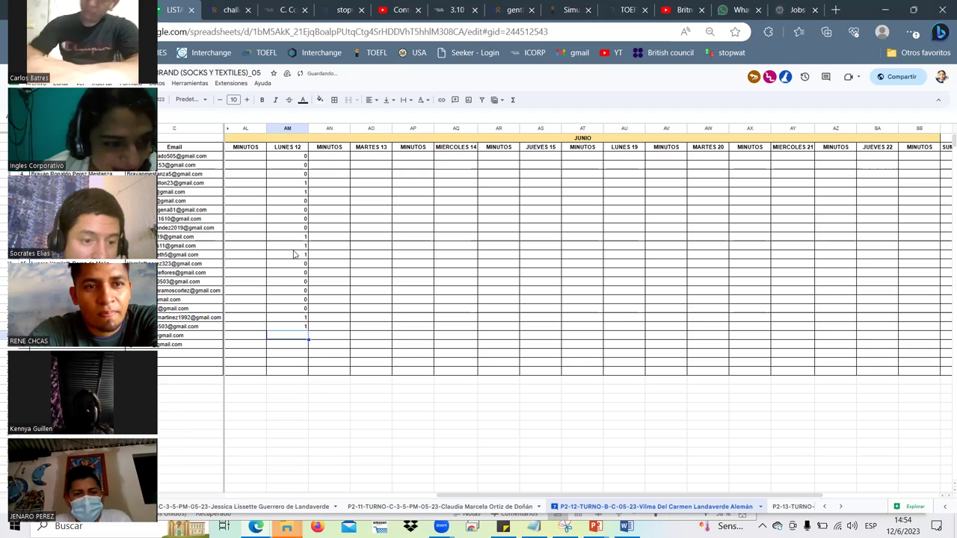
pyautogui.write('1')
pyautogui.press('Return')
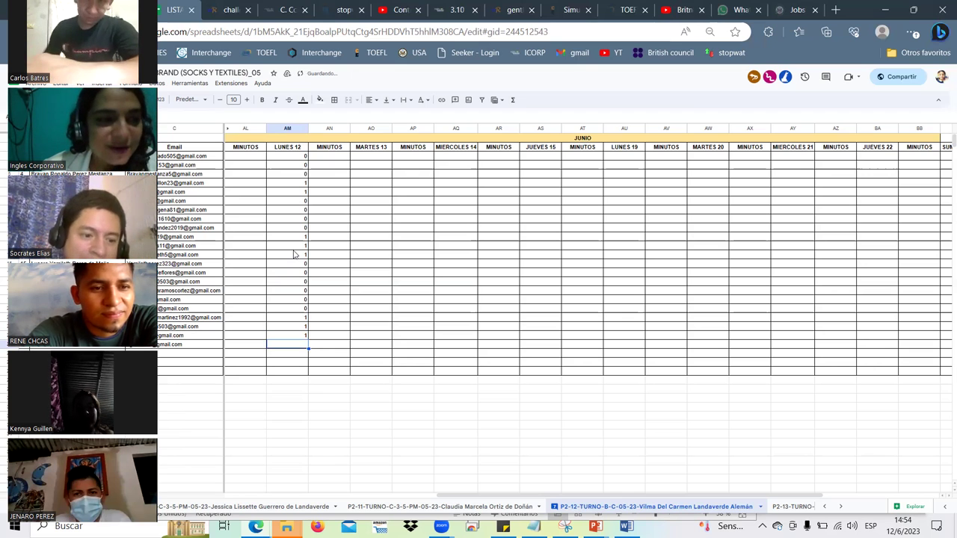
pyautogui.write('0')
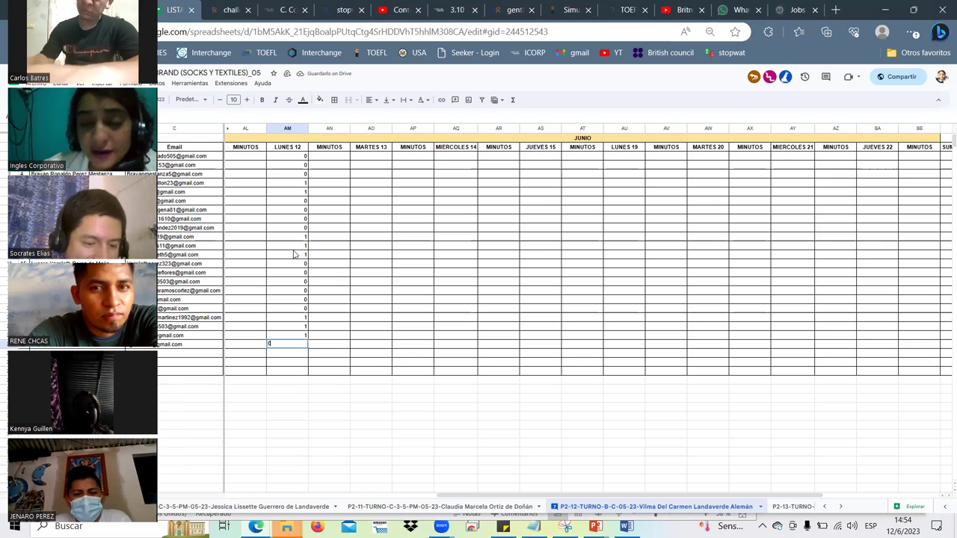
pyautogui.press('Return')
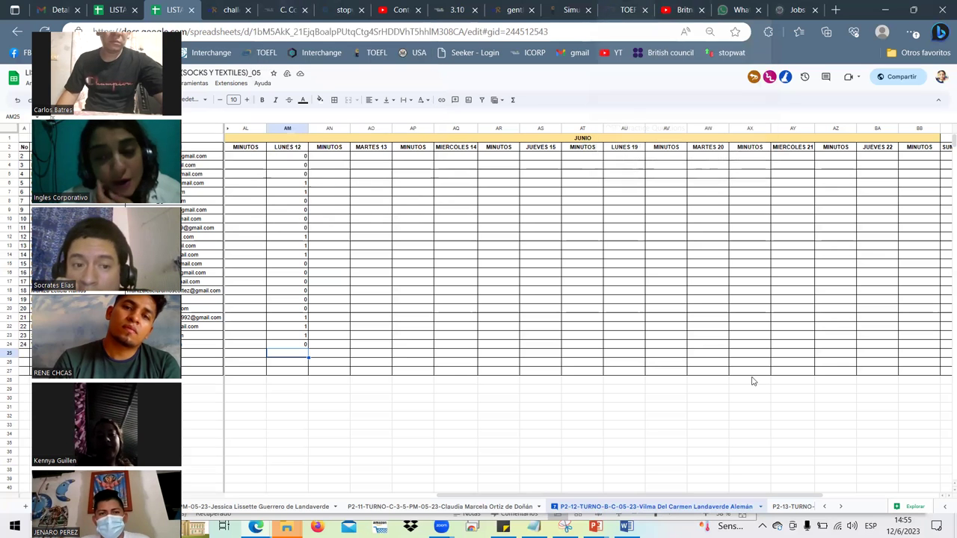
# Return to the online course at 3.10 Knowledge Check and open the following unit, 3.11 Lesson Objective
pyautogui.click(452, 10)
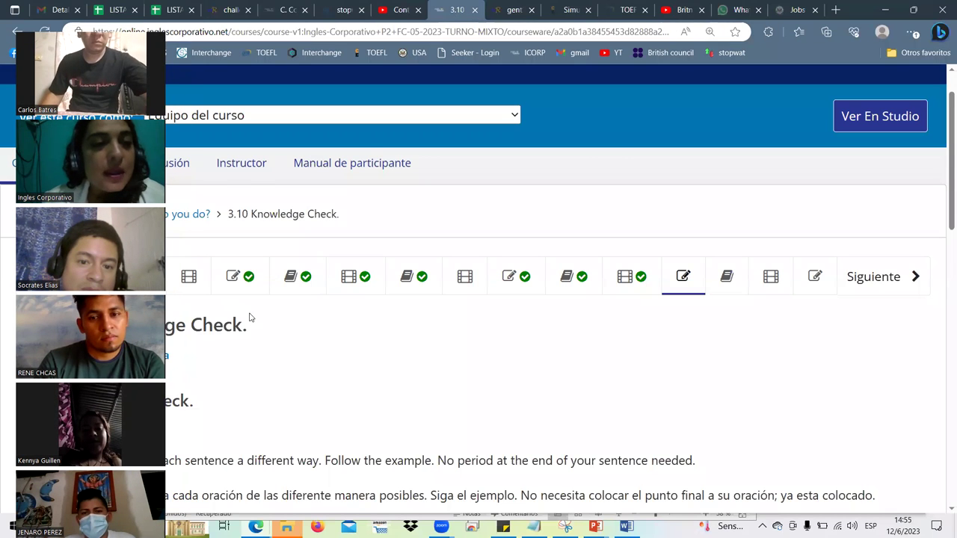
pyautogui.scroll(-2, 224, 319)
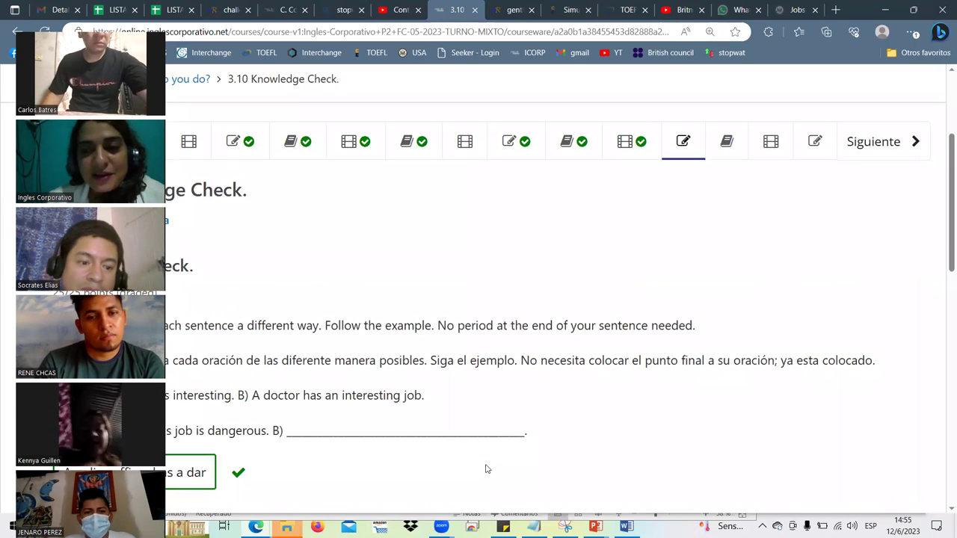
pyautogui.scroll(3, 512, 348)
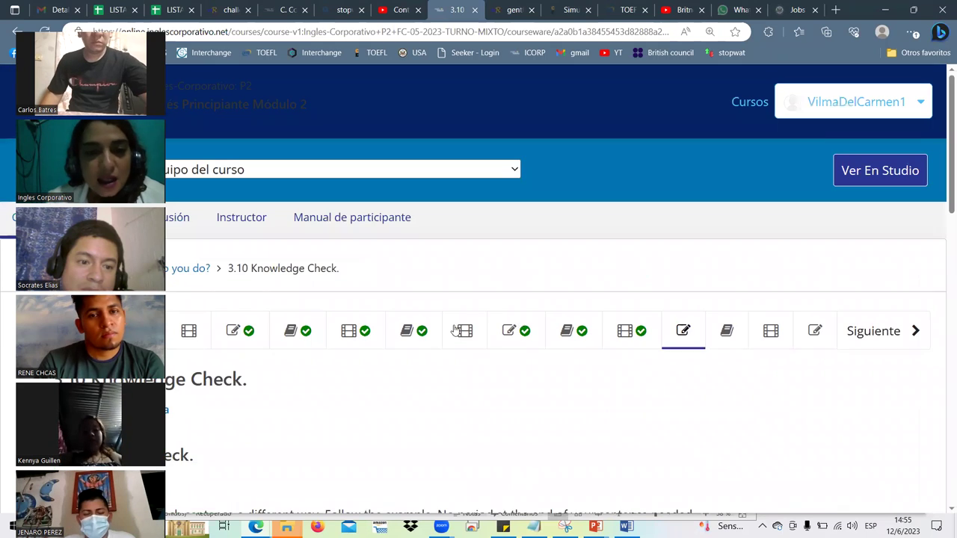
pyautogui.click(727, 337)
pyautogui.scroll(-3, 217, 338)
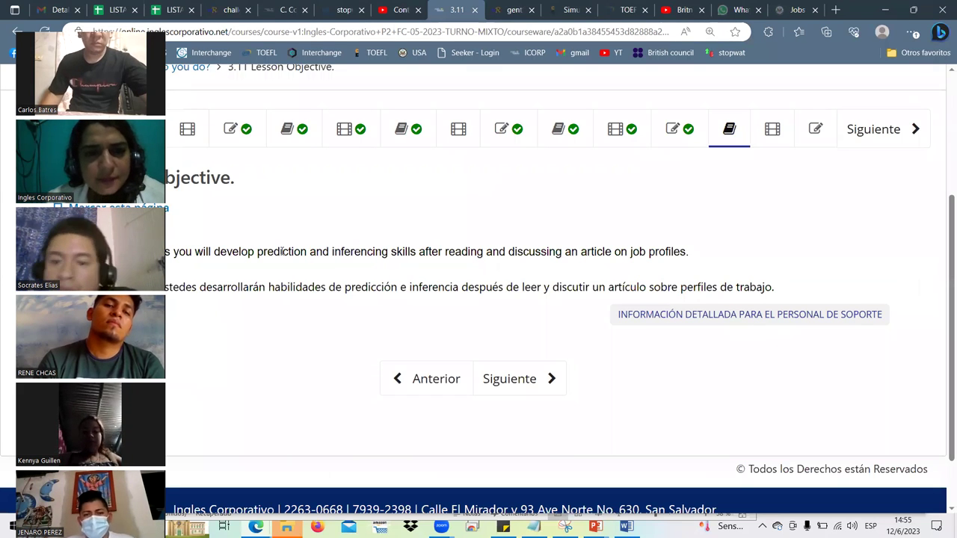
# Highlight "will develop prediction" in the English lesson objective while reading it, and clear the selection
pyautogui.moveTo(195, 252); pyautogui.dragTo(308, 255)
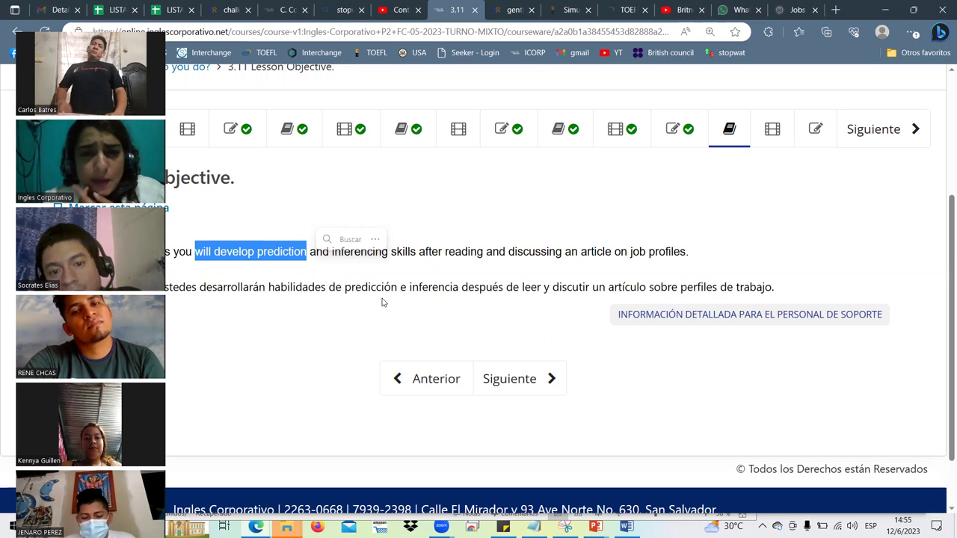
pyautogui.scroll(2, 419, 277)
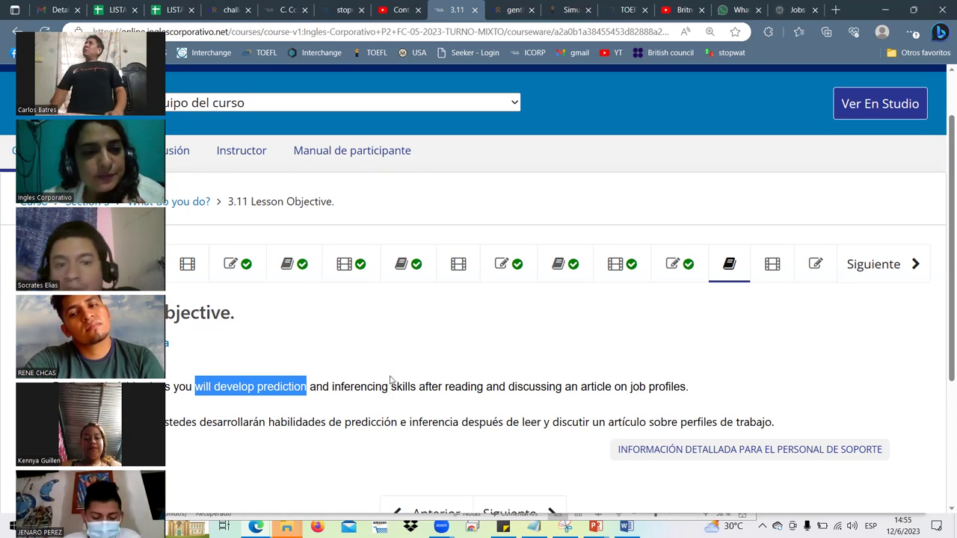
pyautogui.click(293, 407)
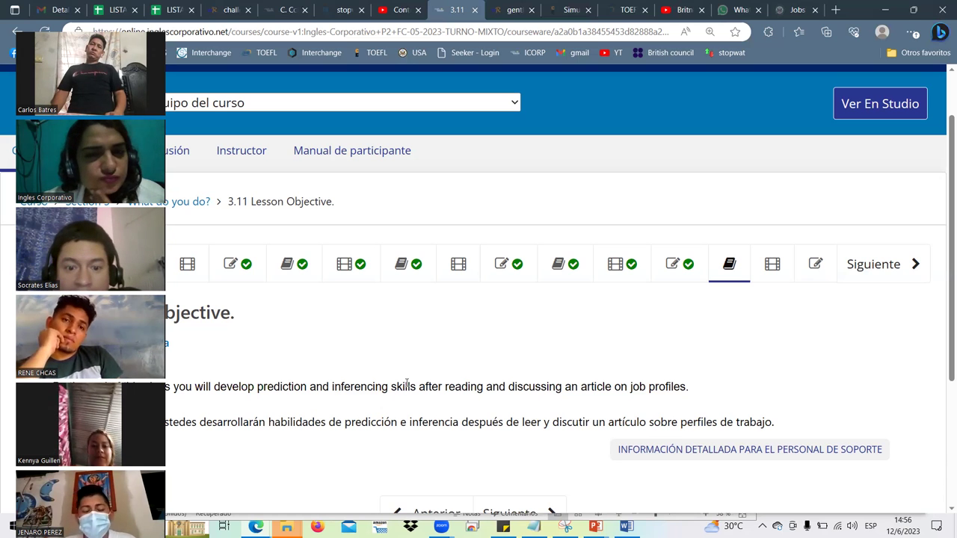
# Open the unit 3.12 Reading: Job Profiles and look over its video and transcript
pyautogui.click(773, 268)
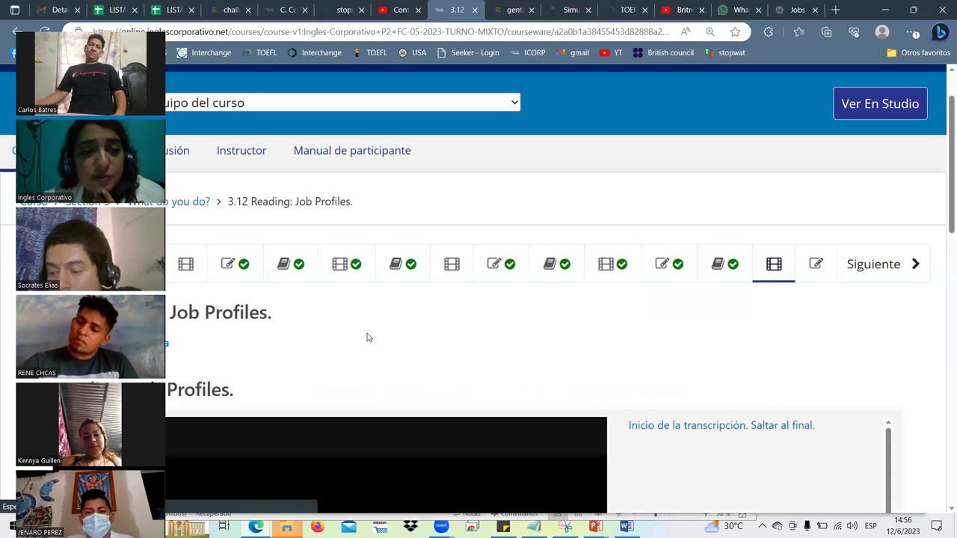
pyautogui.scroll(-3, 368, 332)
pyautogui.scroll(-3, 368, 333)
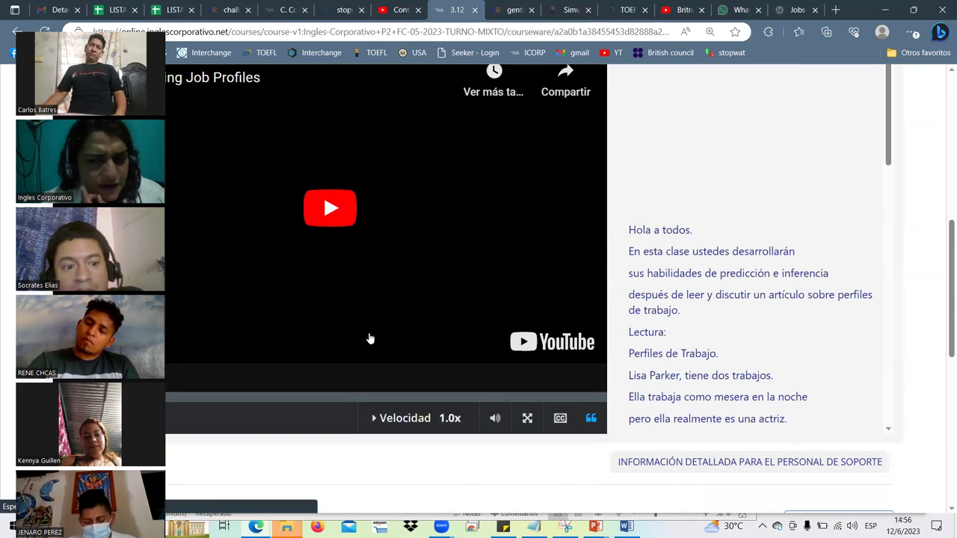
pyautogui.scroll(4, 367, 338)
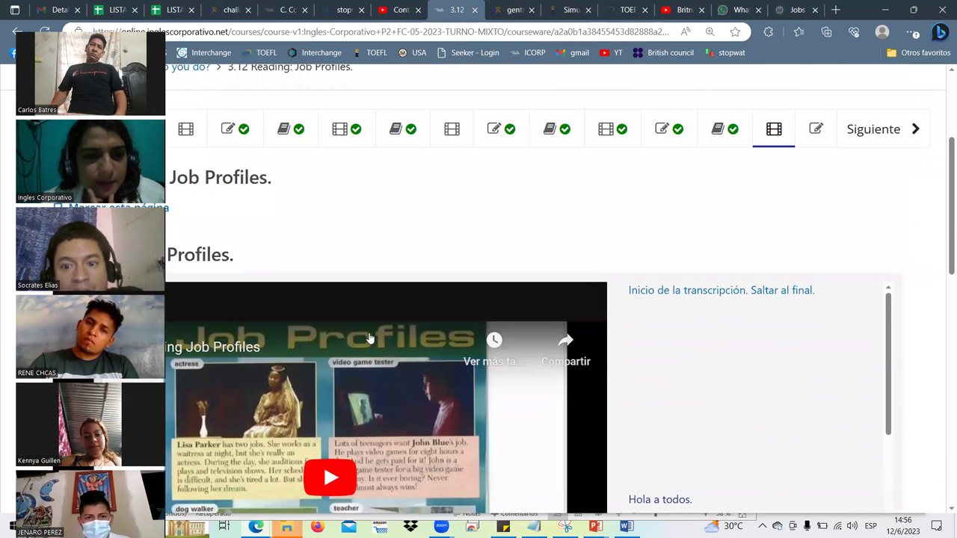